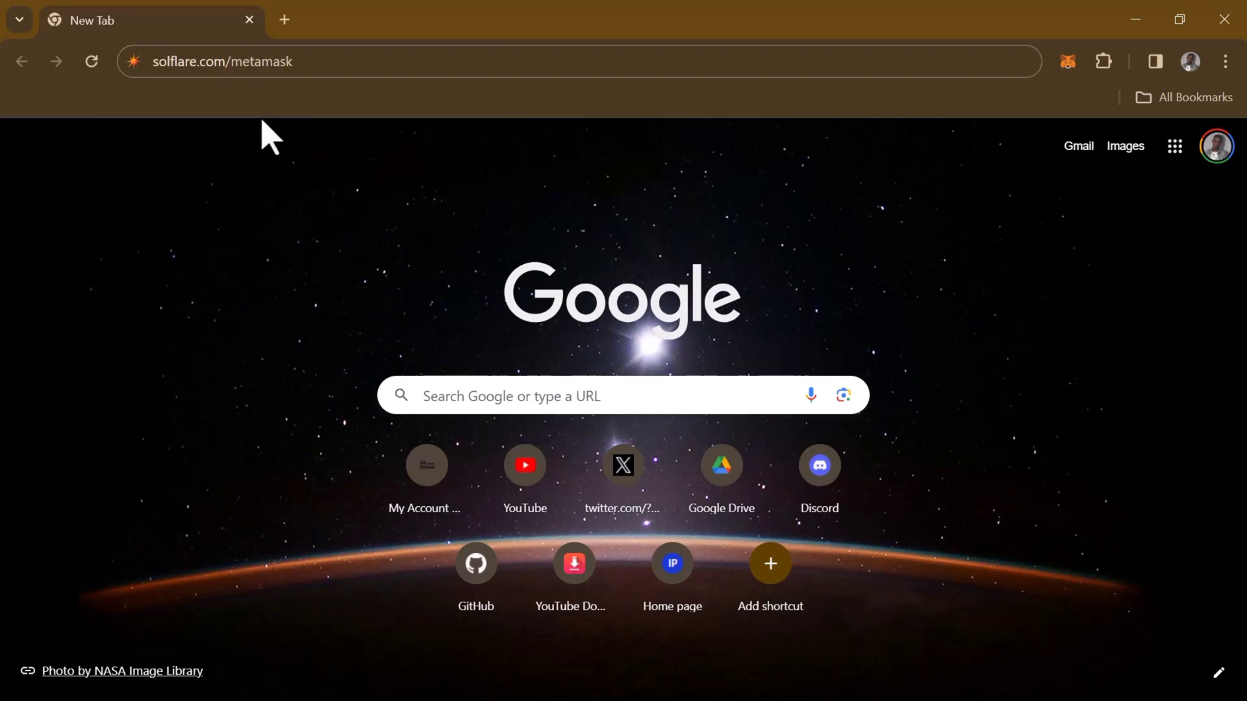
Load solflare.com/metamask, browse the Solana Snap landing page, and choose Get Started
{"action": "left_click", "coordinate": [337, 61]}
{"action": "key", "text": "Return"}
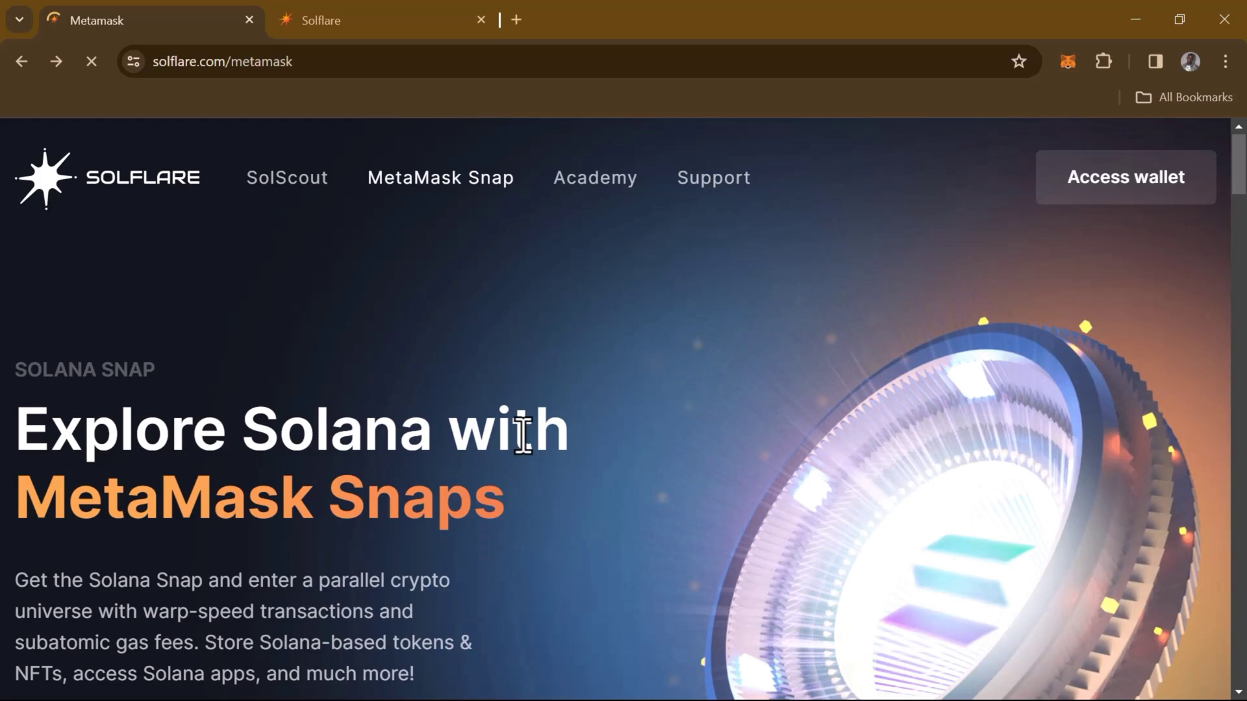
{"action": "scroll", "coordinate": [523, 442], "scroll_direction": "down", "scroll_amount": 4}
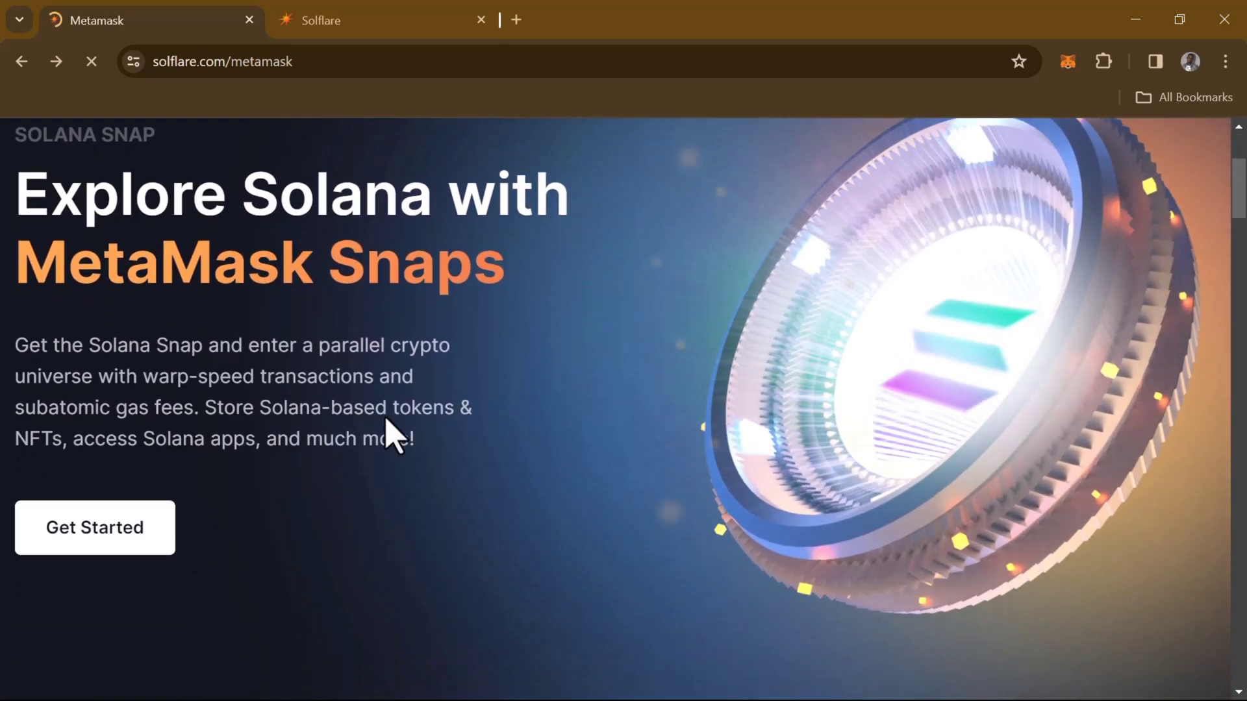
{"action": "scroll", "coordinate": [265, 189], "scroll_direction": "down", "scroll_amount": 10}
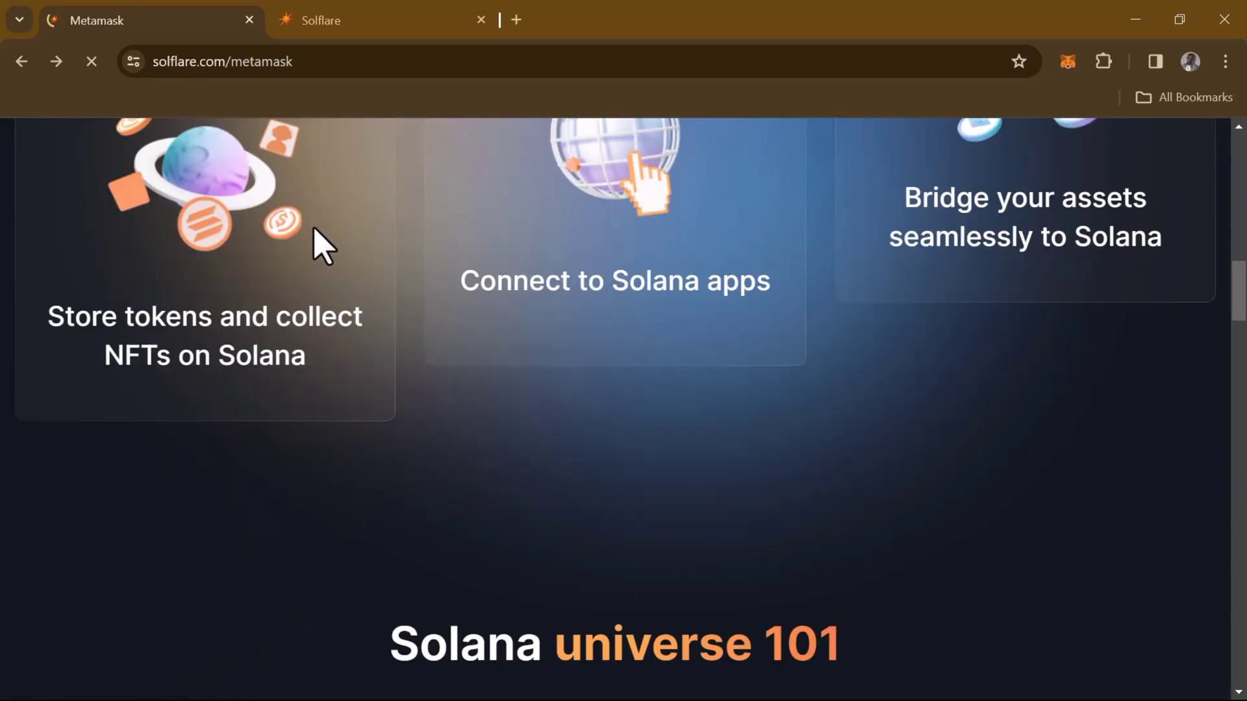
{"action": "scroll", "coordinate": [314, 240], "scroll_direction": "up", "scroll_amount": 8}
{"action": "scroll", "coordinate": [111, 292], "scroll_direction": "up", "scroll_amount": 2}
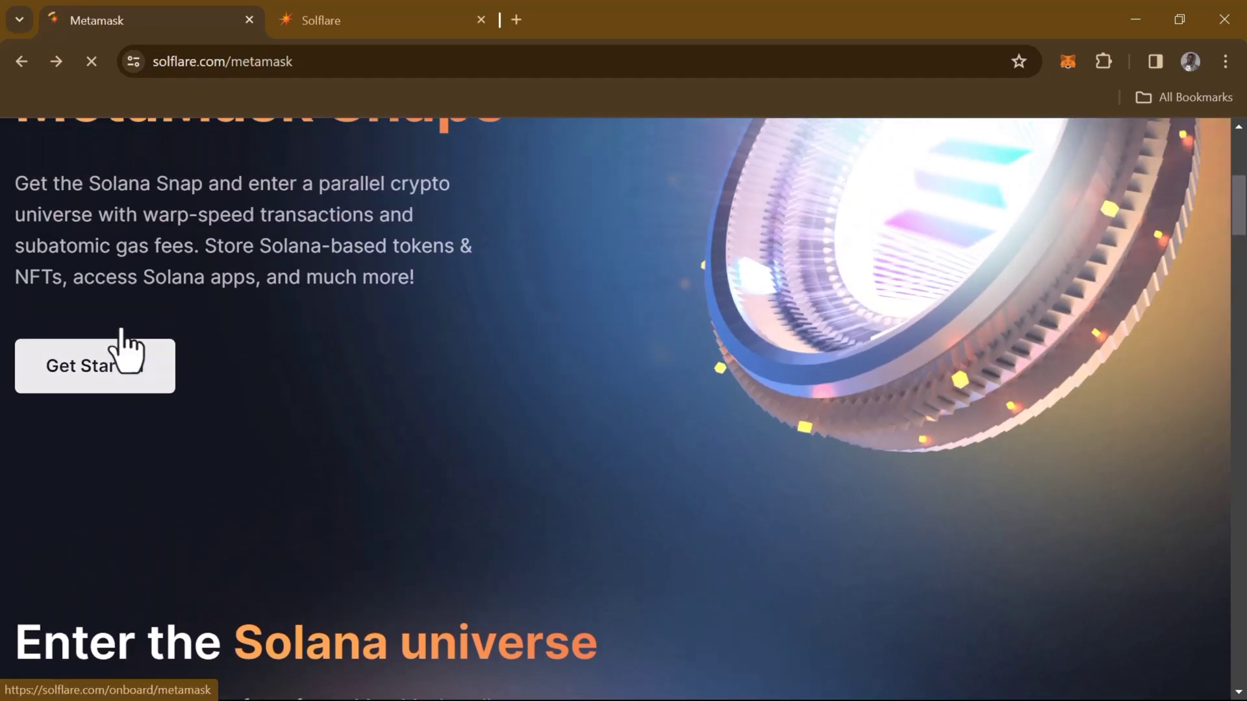
{"action": "left_click", "coordinate": [121, 330]}
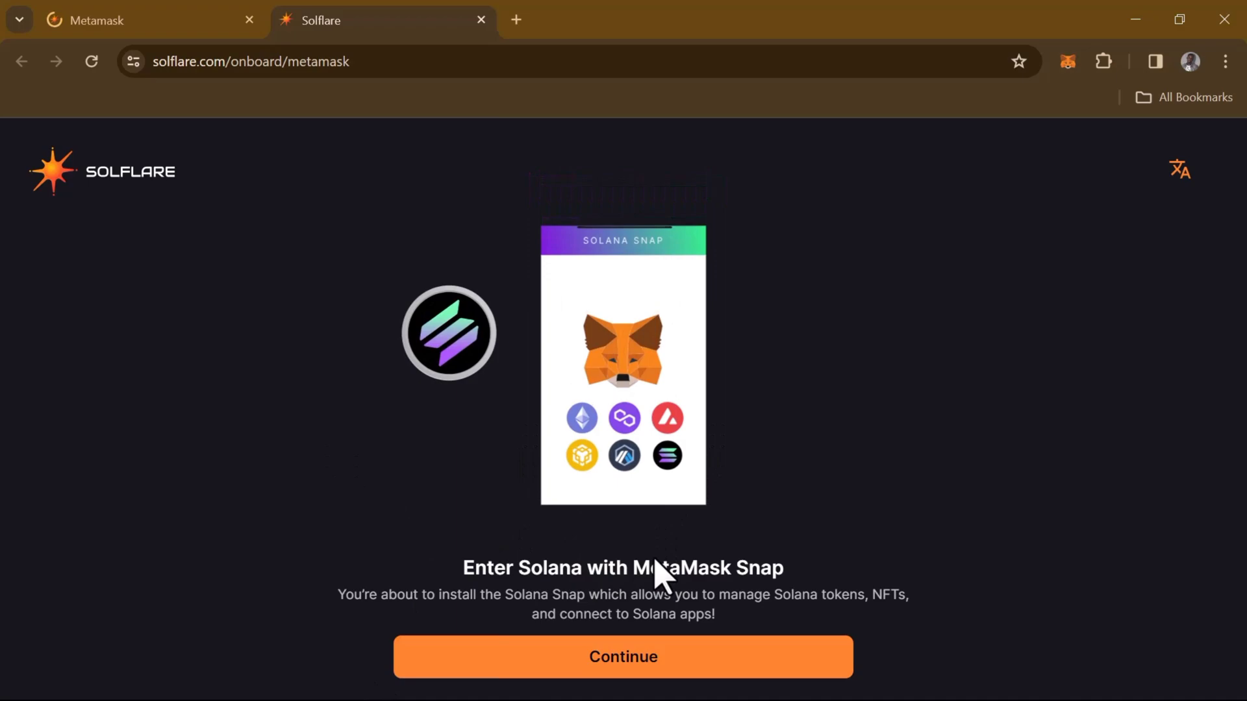
Continue through the onboarding screens to 'Are You Ready to Explore Solana?' and choose Connect Metamask
{"action": "left_click", "coordinate": [640, 669]}
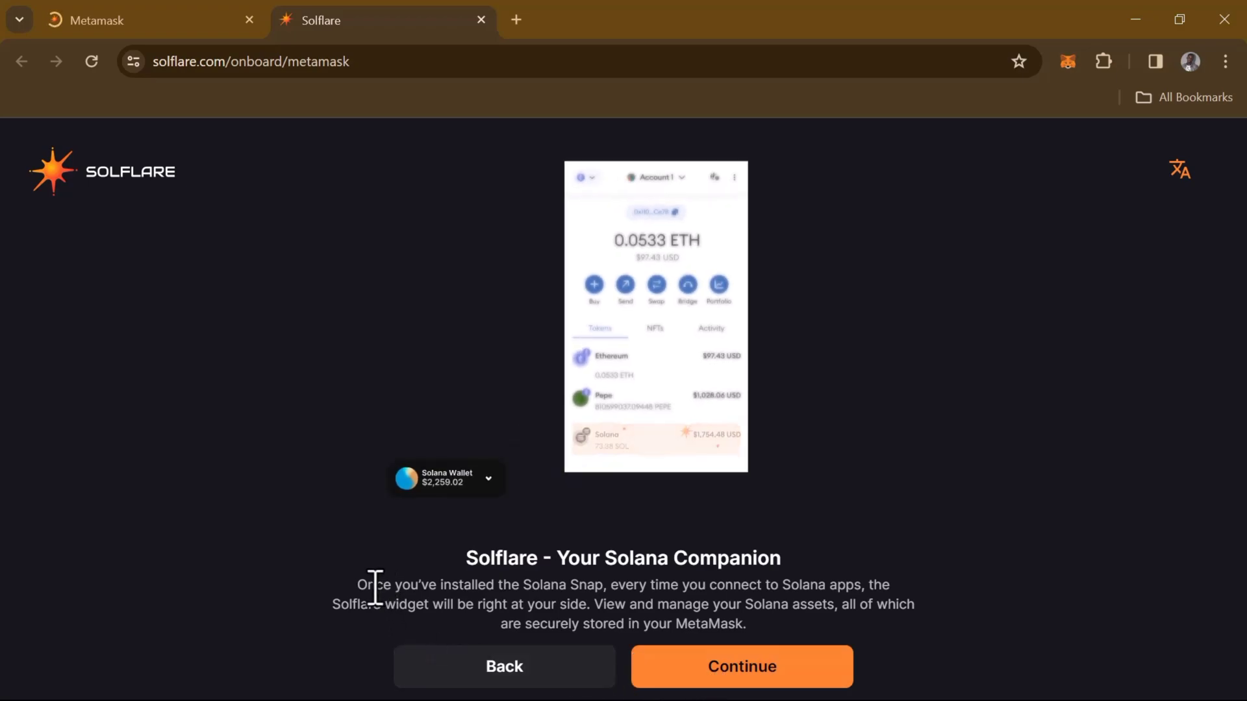
{"action": "left_click_drag", "start_coordinate": [367, 586], "coordinate": [773, 622]}
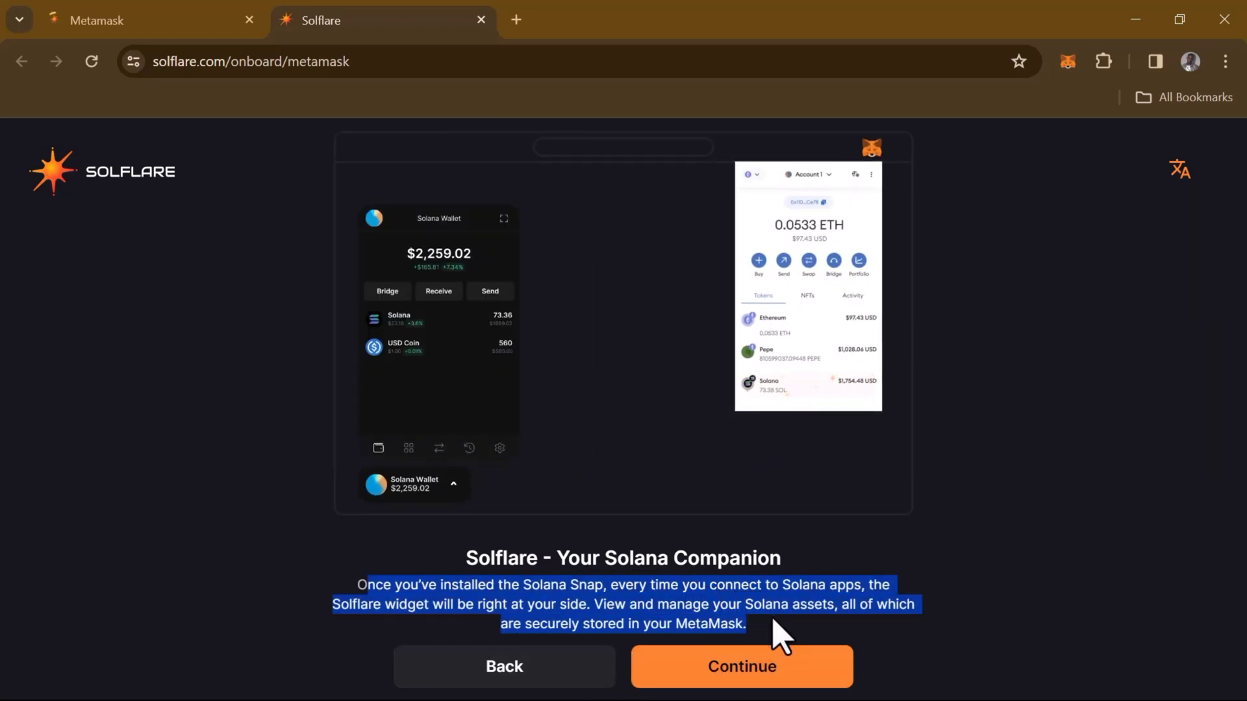
{"action": "left_click", "coordinate": [693, 681]}
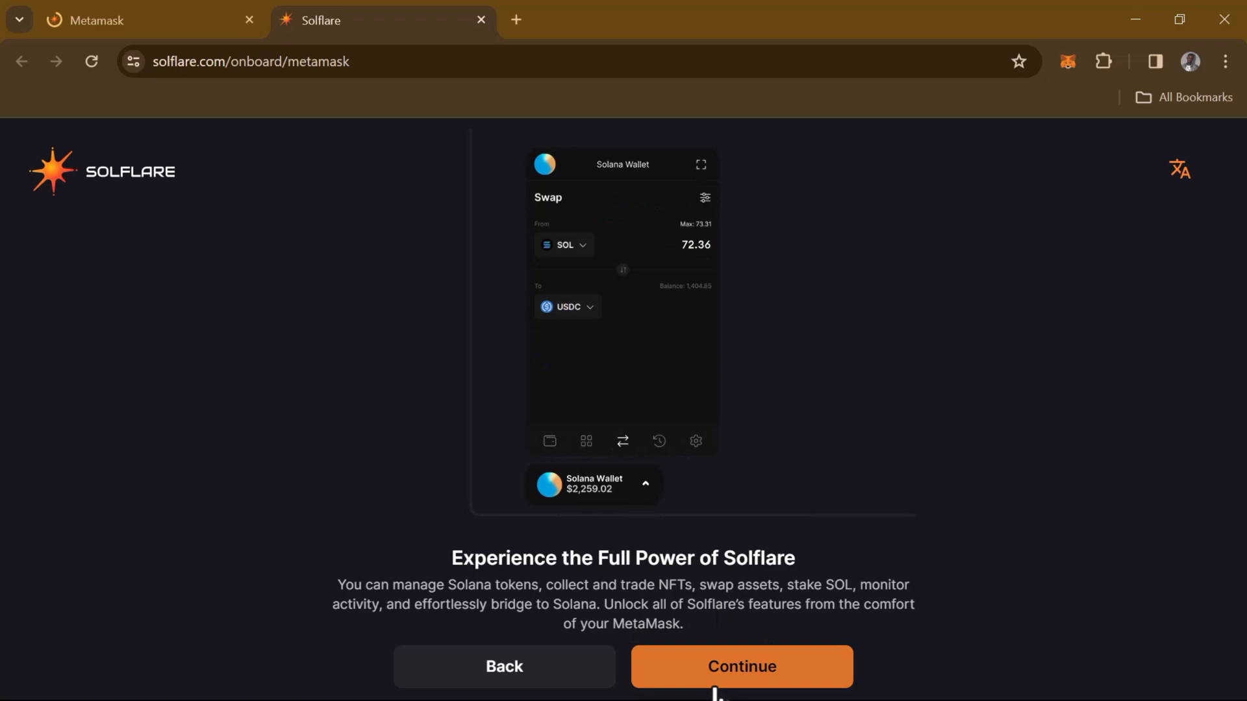
{"action": "left_click", "coordinate": [714, 687]}
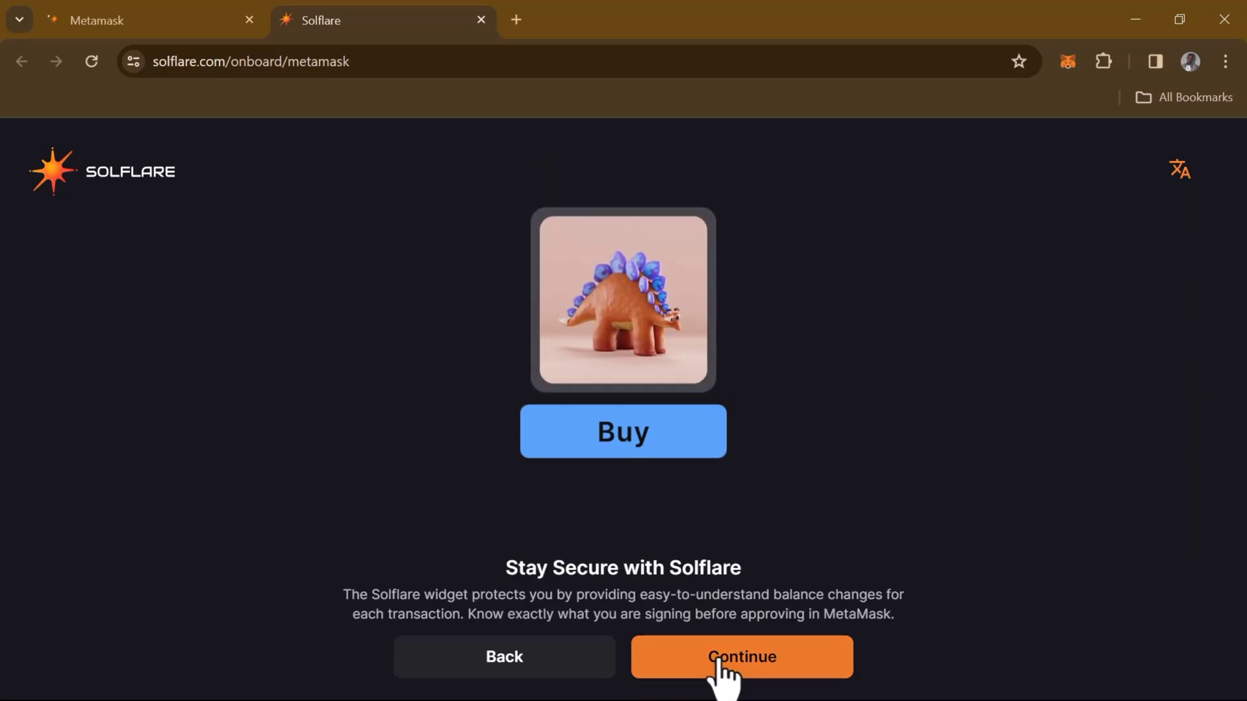
{"action": "left_click", "coordinate": [719, 676]}
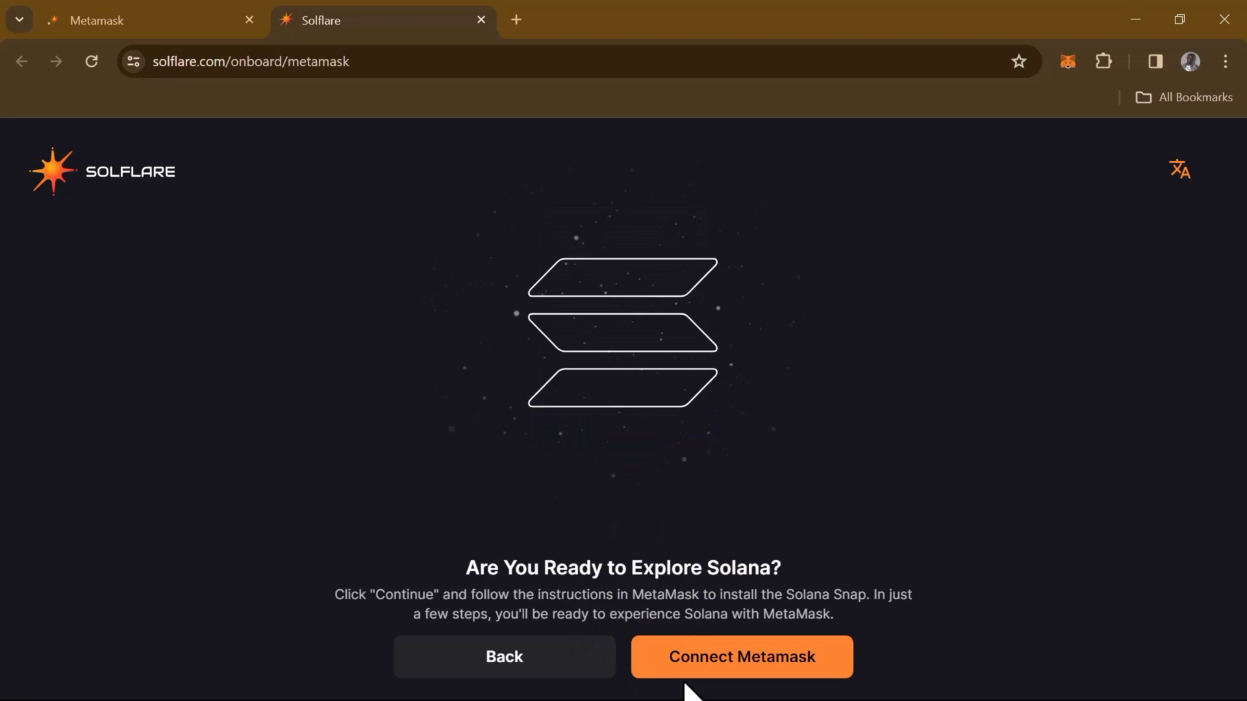
{"action": "left_click", "coordinate": [798, 665]}
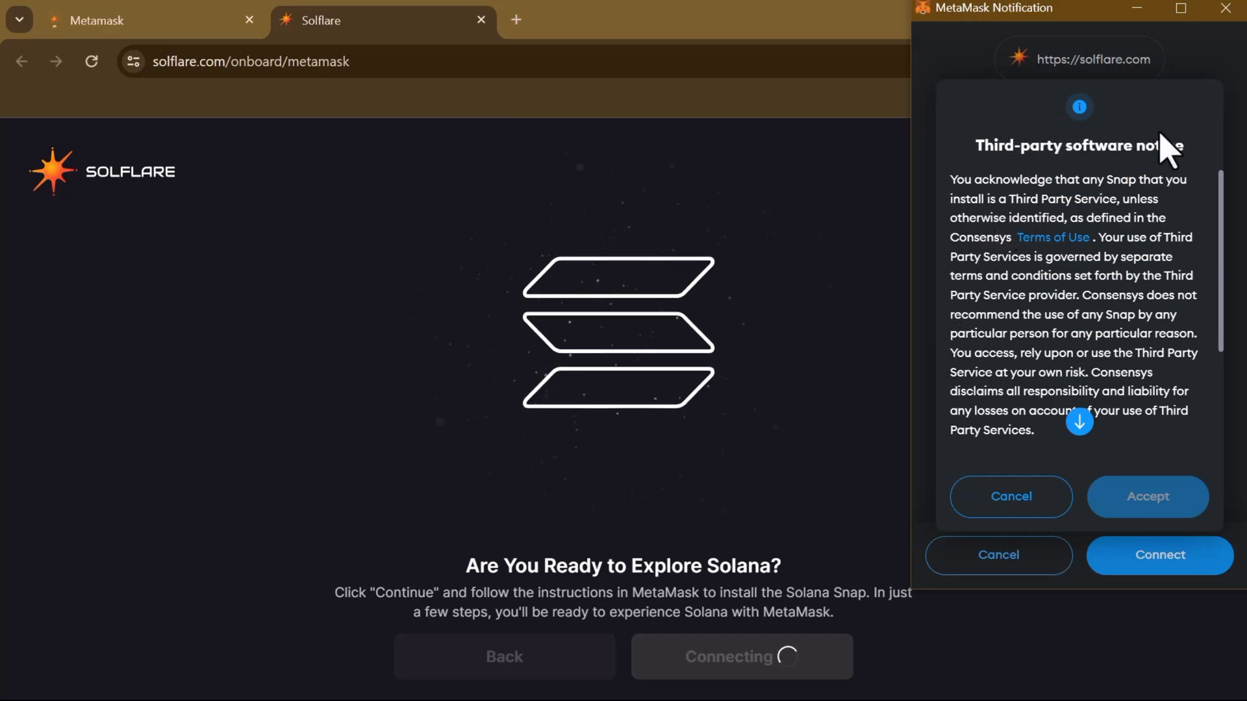
Read MetaMask's third-party software notice to the end and accept it
{"action": "left_click_drag", "start_coordinate": [1162, 144], "coordinate": [984, 142]}
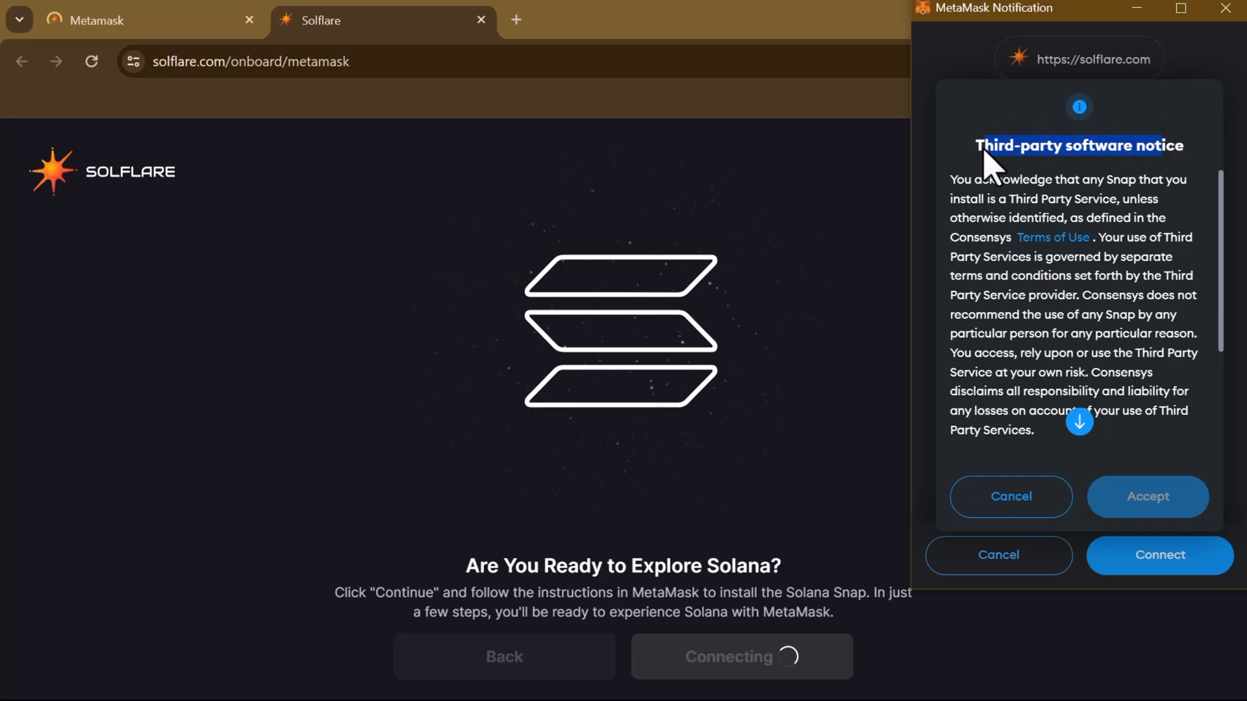
{"action": "scroll", "coordinate": [1079, 334], "scroll_direction": "down", "scroll_amount": 1}
{"action": "scroll", "coordinate": [1080, 335], "scroll_direction": "down", "scroll_amount": 2}
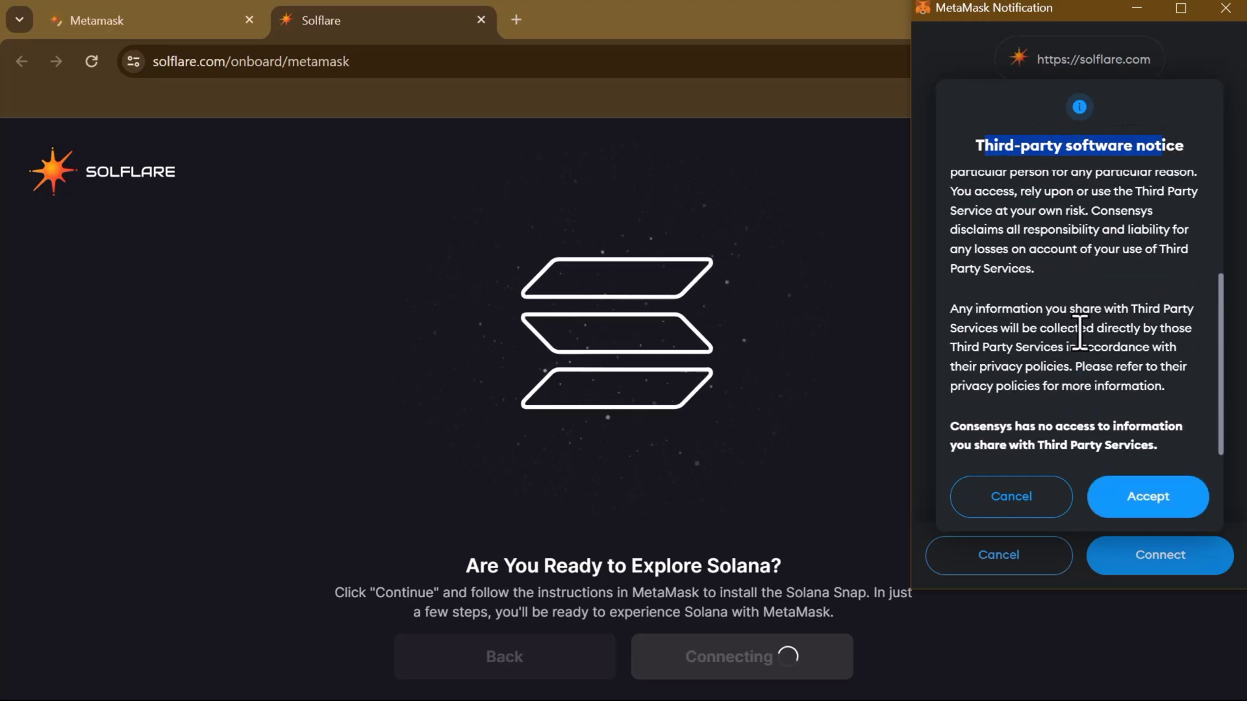
{"action": "scroll", "coordinate": [1080, 333], "scroll_direction": "up", "scroll_amount": 3}
{"action": "scroll", "coordinate": [1080, 333], "scroll_direction": "down", "scroll_amount": 3}
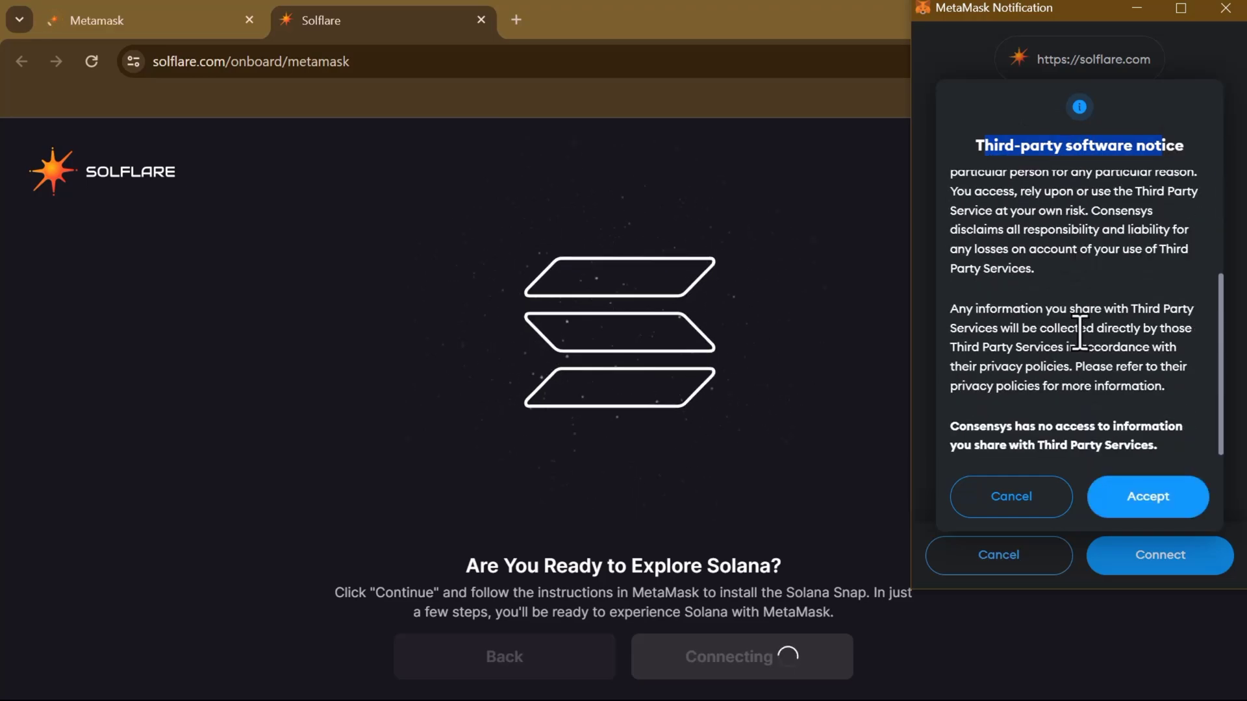
{"action": "left_click", "coordinate": [1139, 510]}
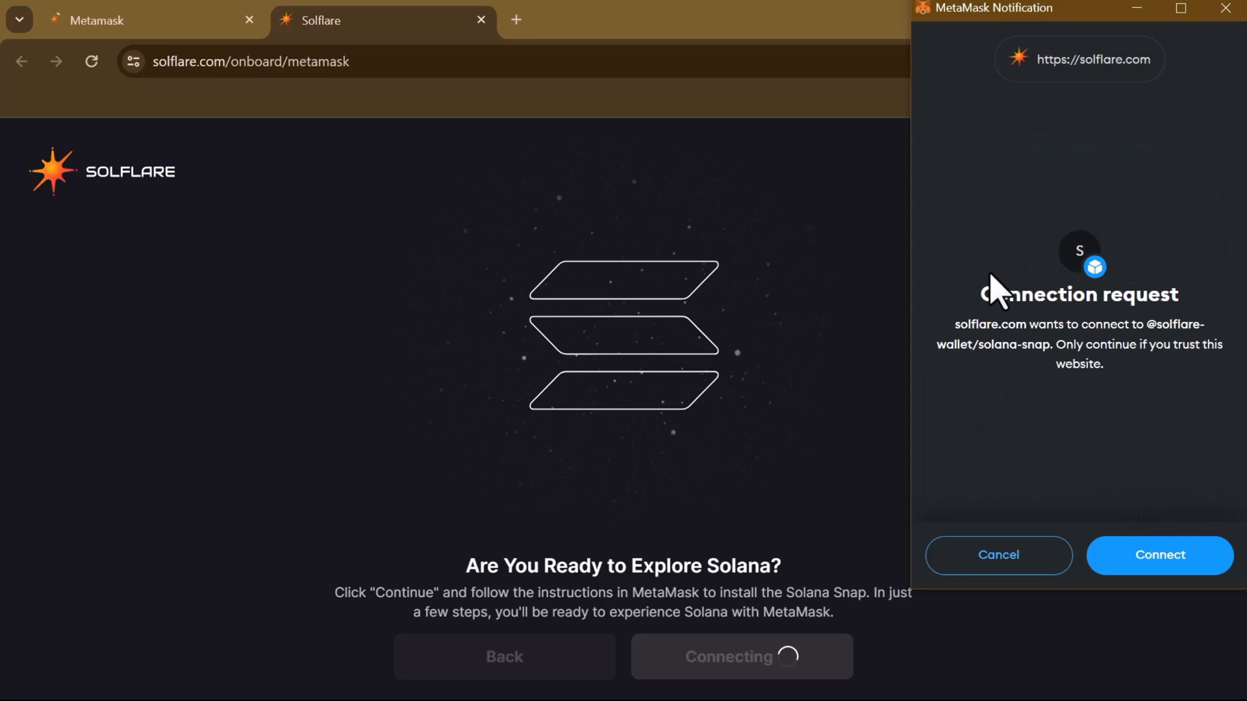
Approve solflare.com's connection request in MetaMask
{"action": "left_click_drag", "start_coordinate": [952, 324], "coordinate": [1209, 361]}
{"action": "left_click", "coordinate": [1209, 366]}
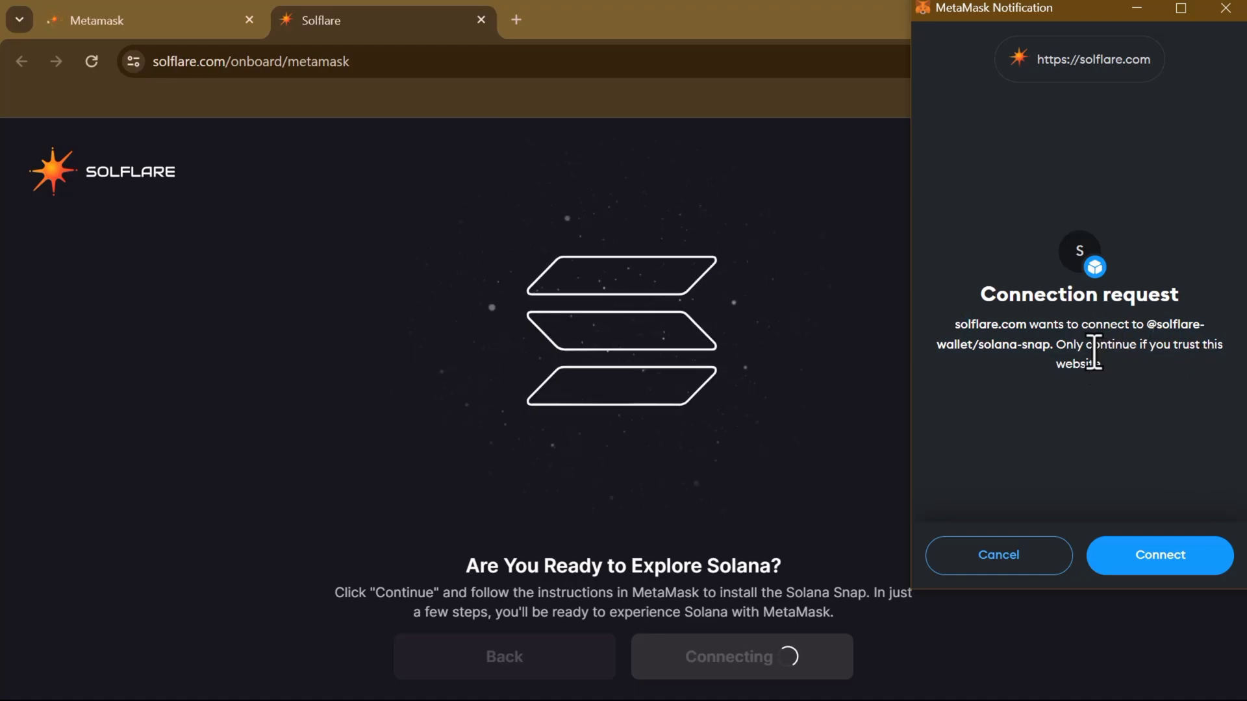
{"action": "left_click", "coordinate": [1151, 555]}
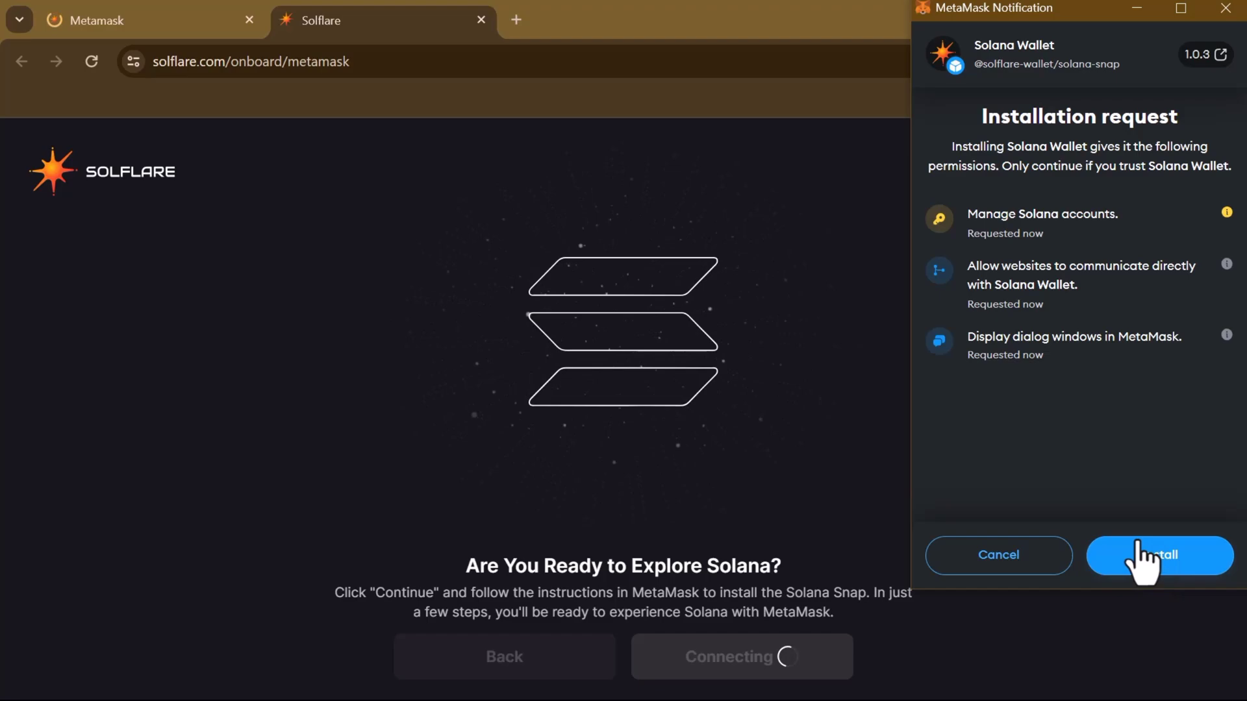
Install the Solana Wallet 1.0.3 snap, ticking the Install Solana Wallet acknowledgement and confirming
{"action": "left_click_drag", "start_coordinate": [990, 116], "coordinate": [1156, 110]}
{"action": "left_click", "coordinate": [1111, 204]}
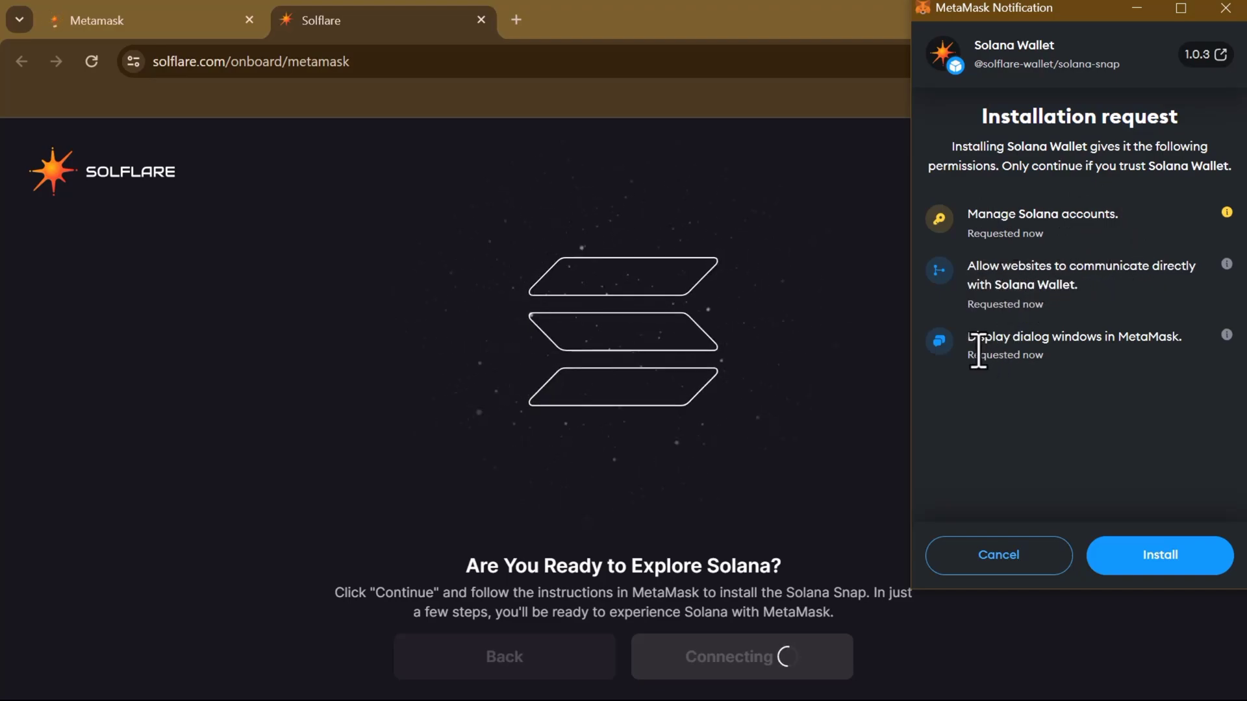
{"action": "left_click", "coordinate": [1136, 545]}
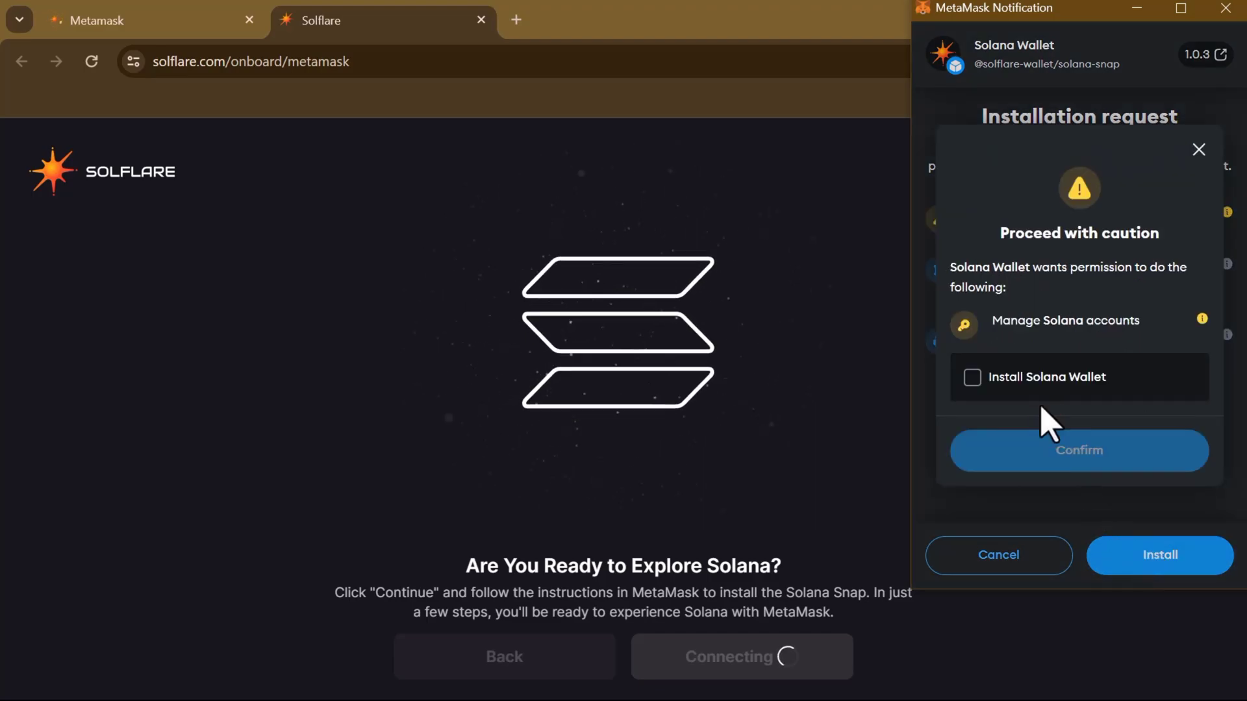
{"action": "left_click", "coordinate": [972, 378]}
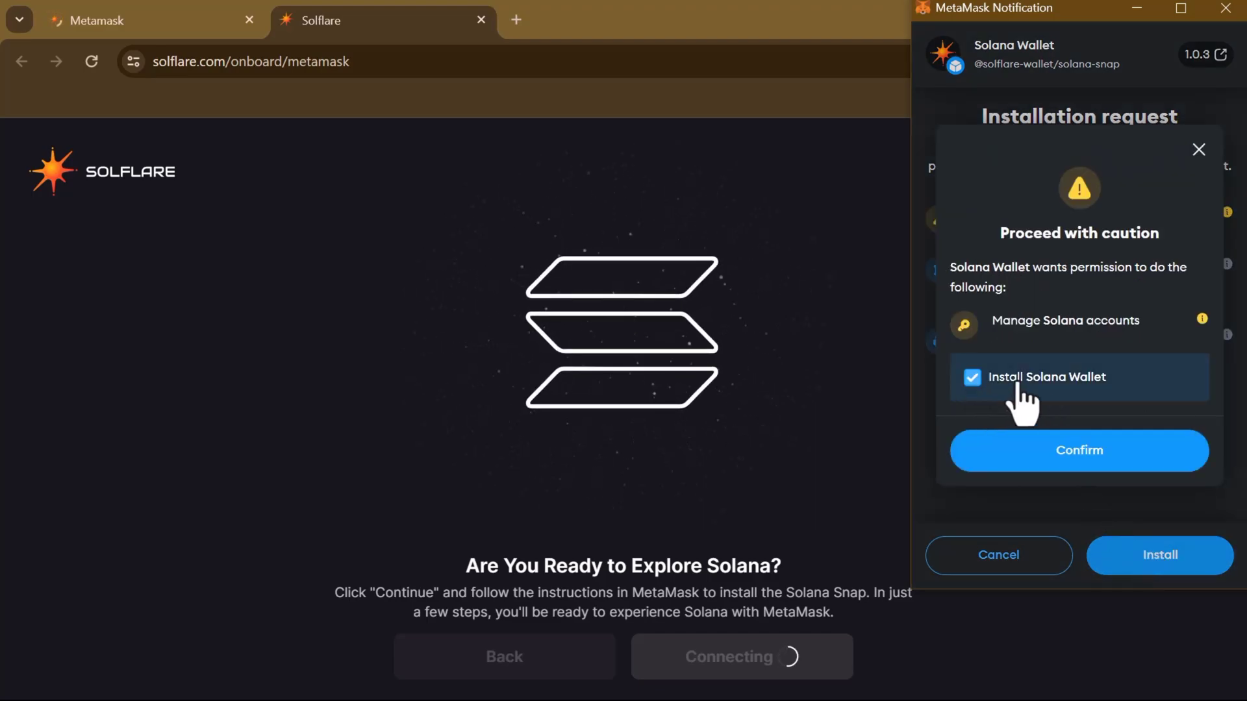
{"action": "left_click", "coordinate": [1042, 467]}
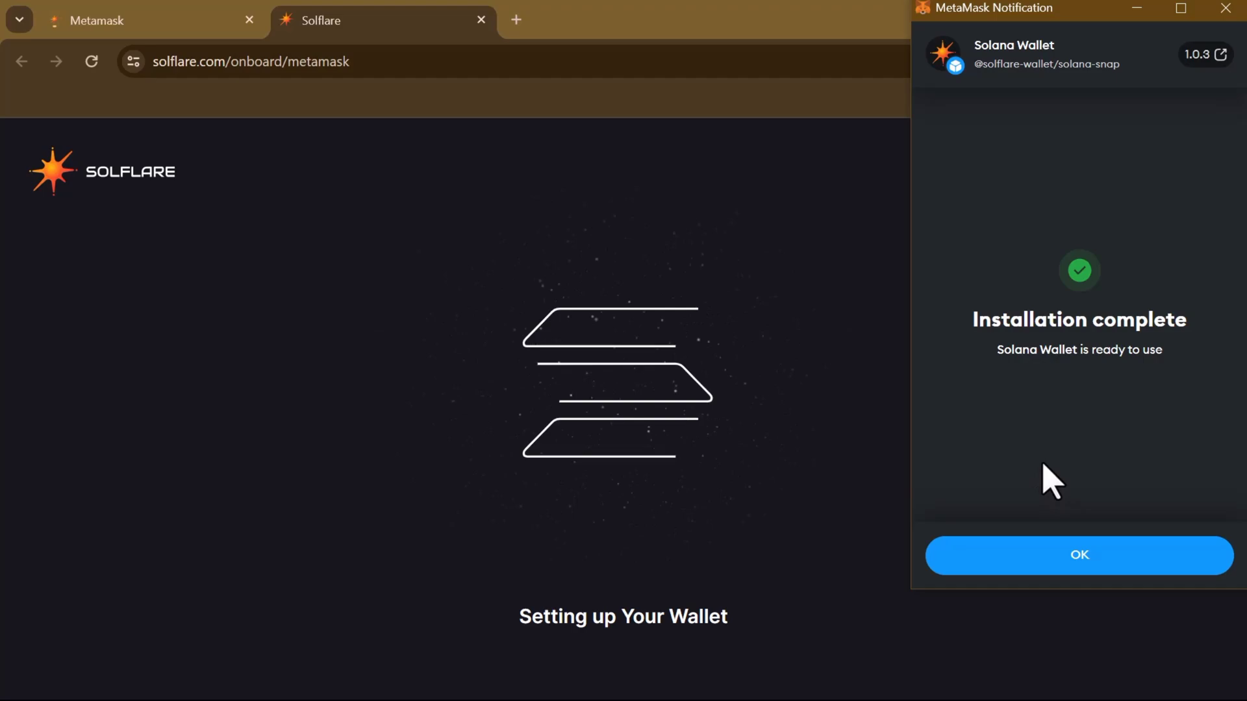
Dismiss MetaMask's Solana Wallet installation-complete notice with OK
{"action": "triple_click", "coordinate": [1008, 354]}
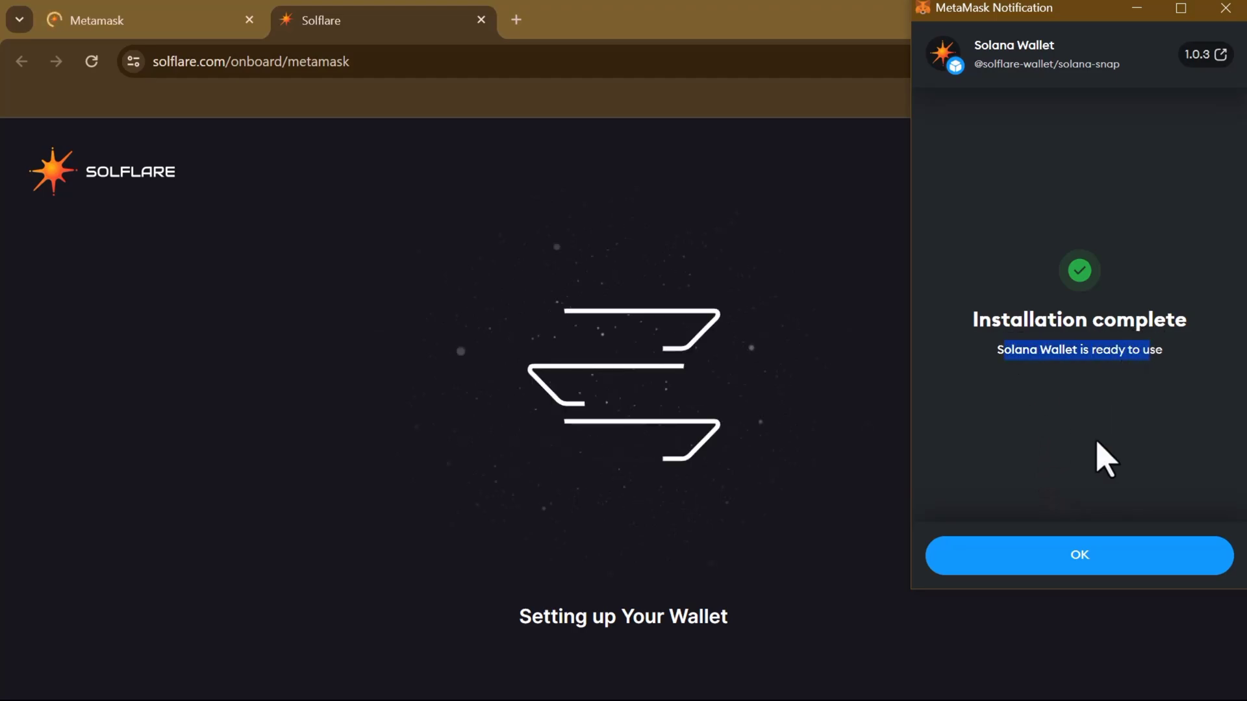
{"action": "left_click", "coordinate": [1106, 459]}
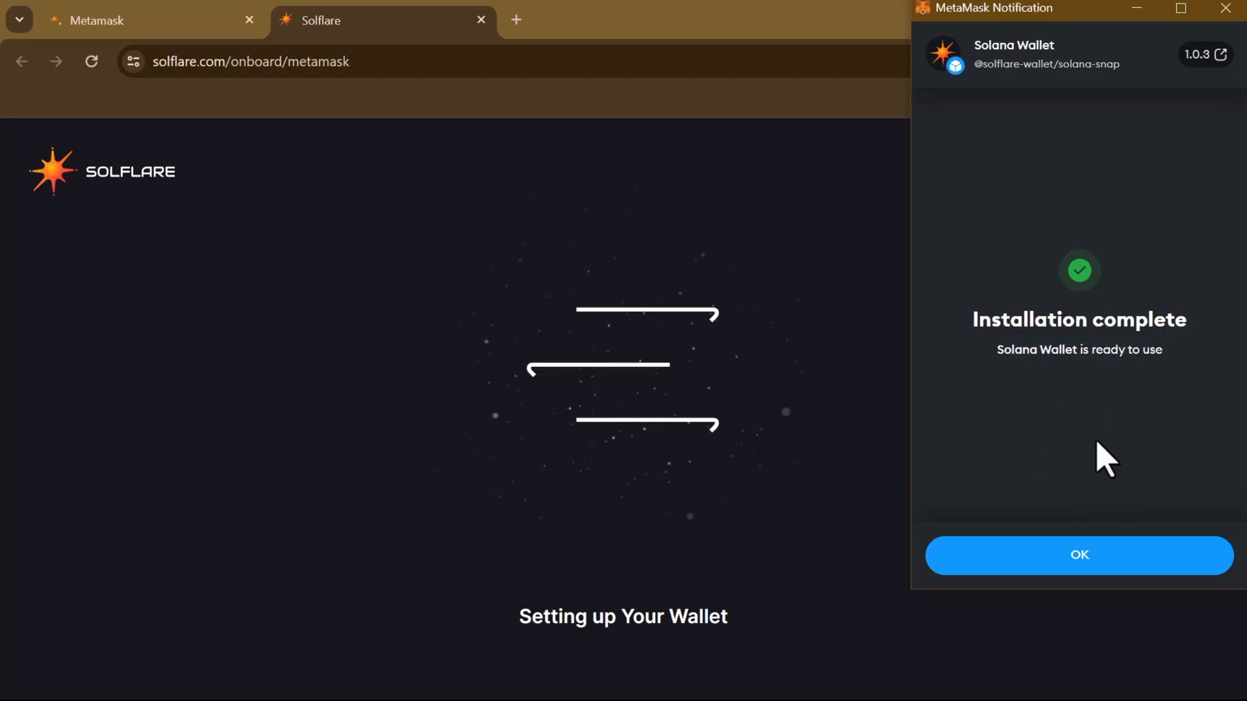
{"action": "left_click", "coordinate": [1078, 557]}
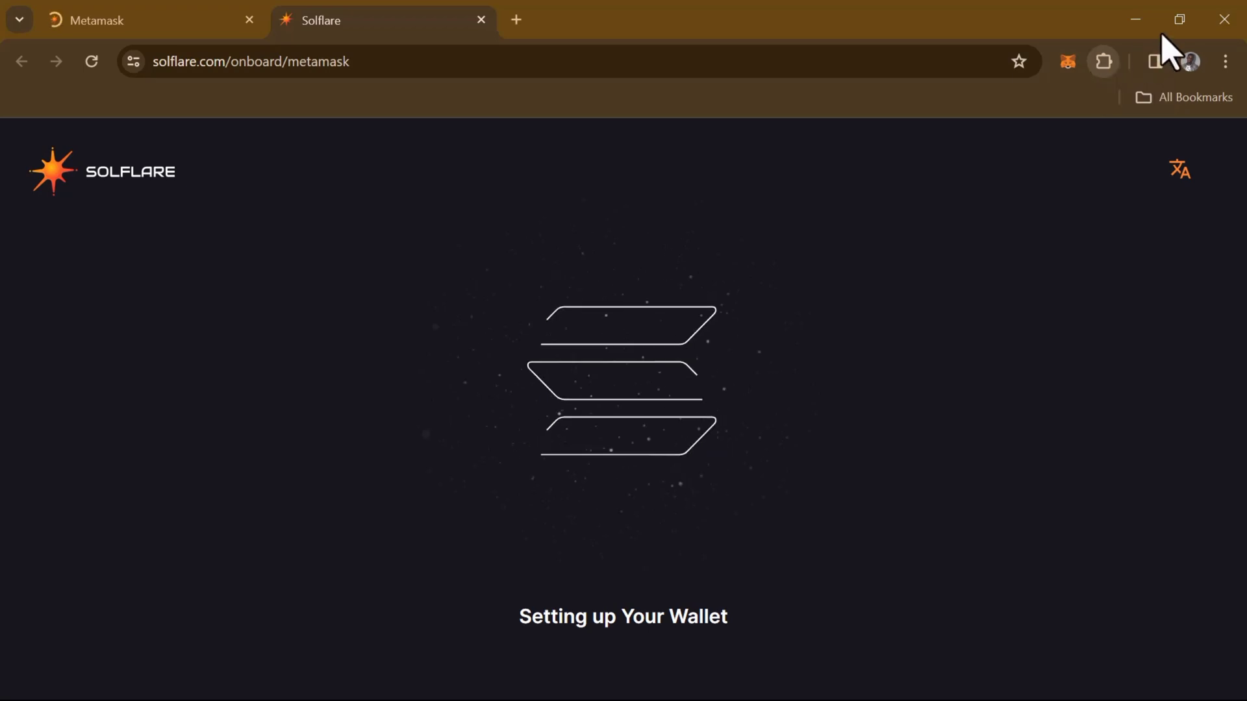
Open MetaMask's Snaps list from the extension's three-dot menu
{"action": "left_click", "coordinate": [1067, 63]}
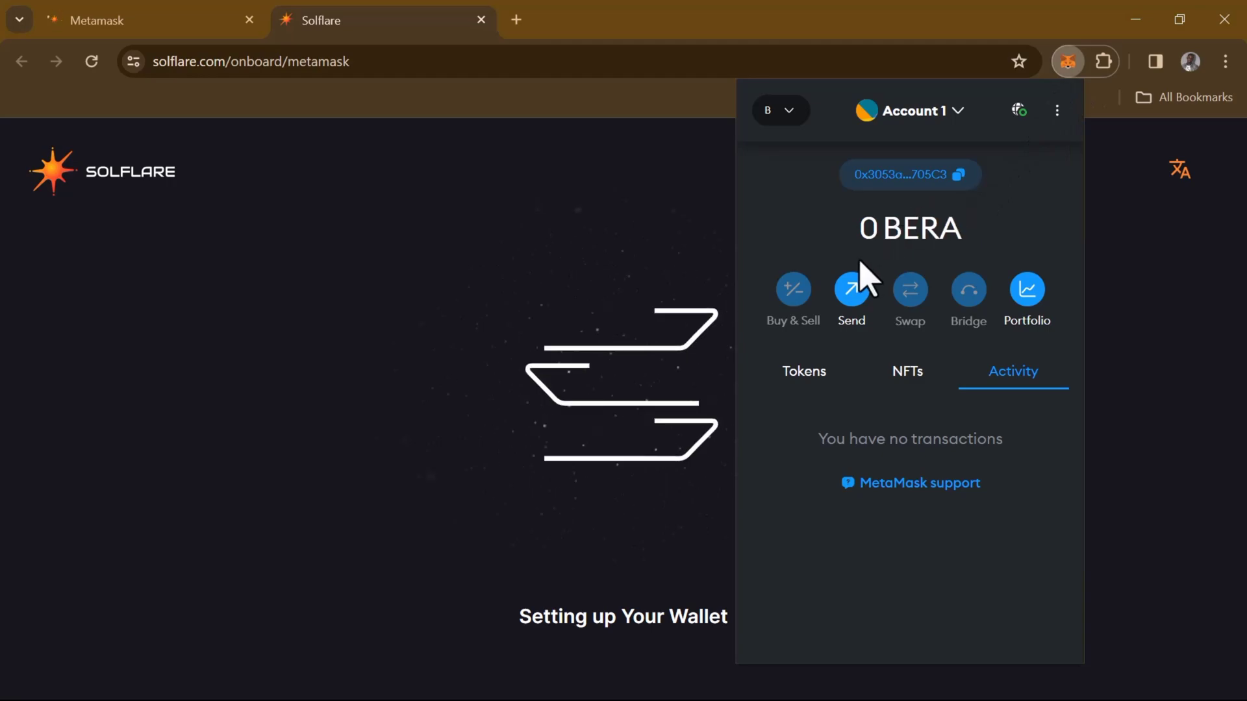
{"action": "left_click", "coordinate": [1057, 111]}
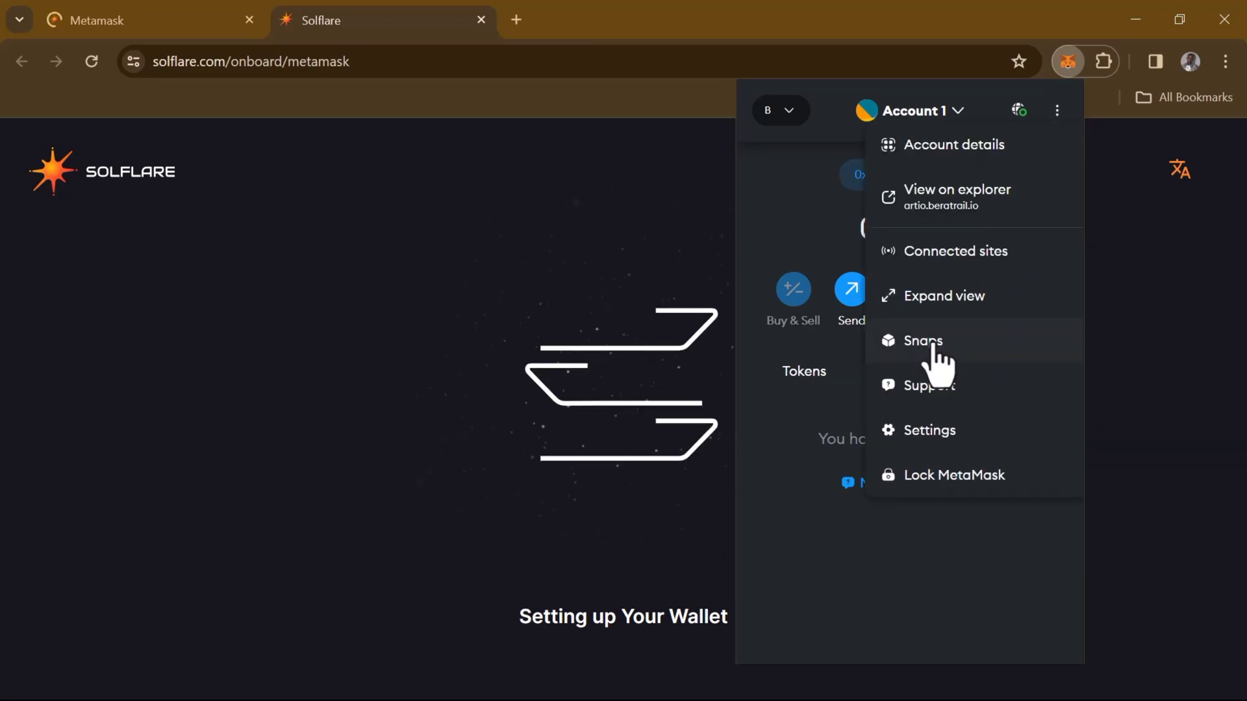
{"action": "left_click", "coordinate": [927, 343]}
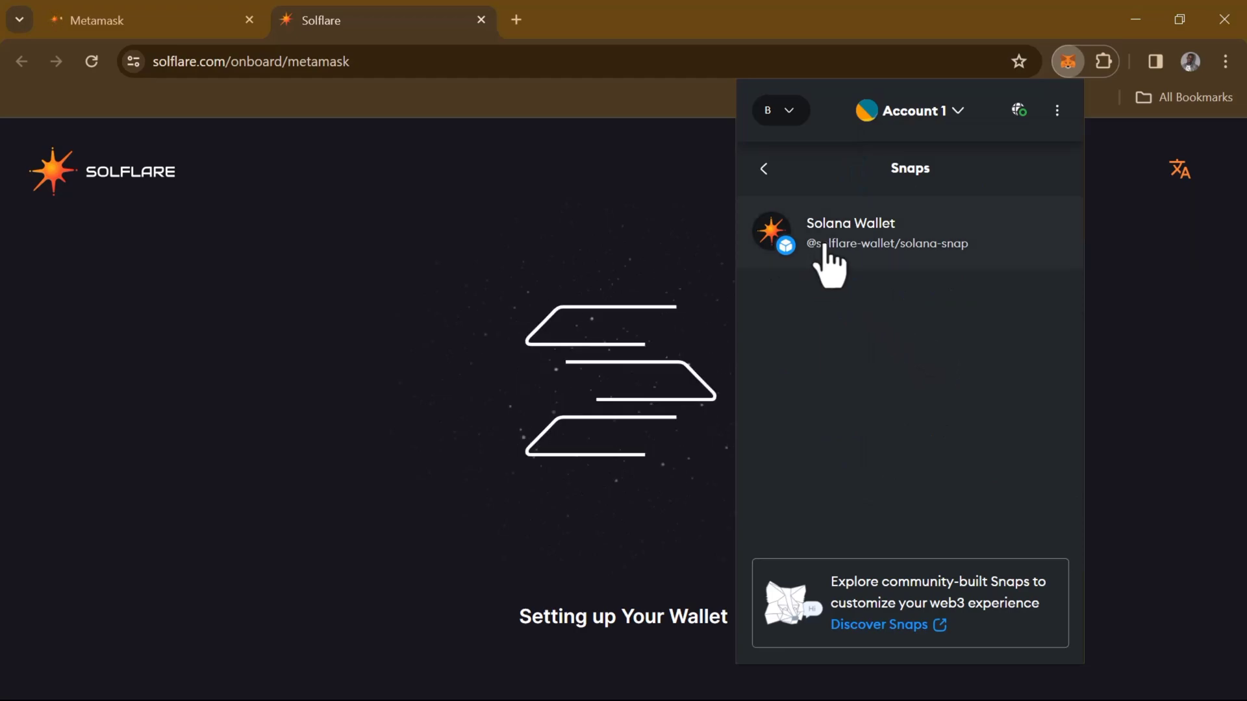
Review Solana Wallet's details: enabled, version 1.0.3, connected to solflare.com
{"action": "left_click", "coordinate": [869, 267]}
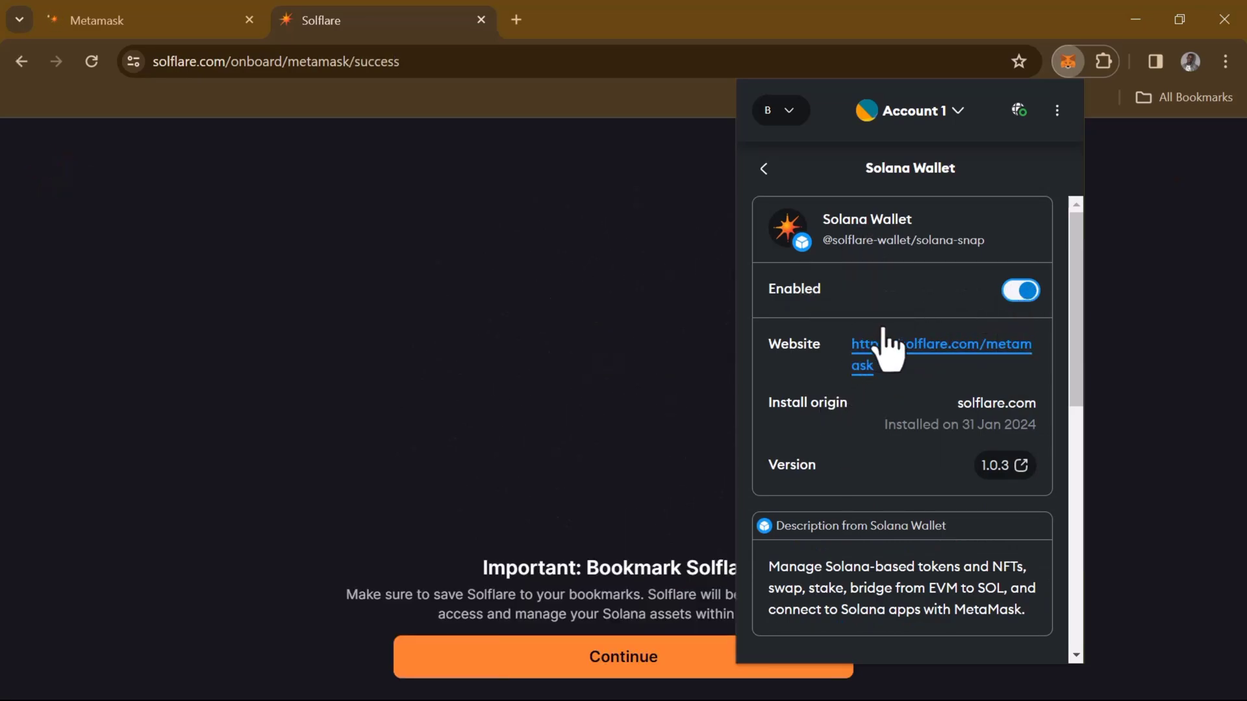
{"action": "scroll", "coordinate": [877, 436], "scroll_direction": "down", "scroll_amount": 5}
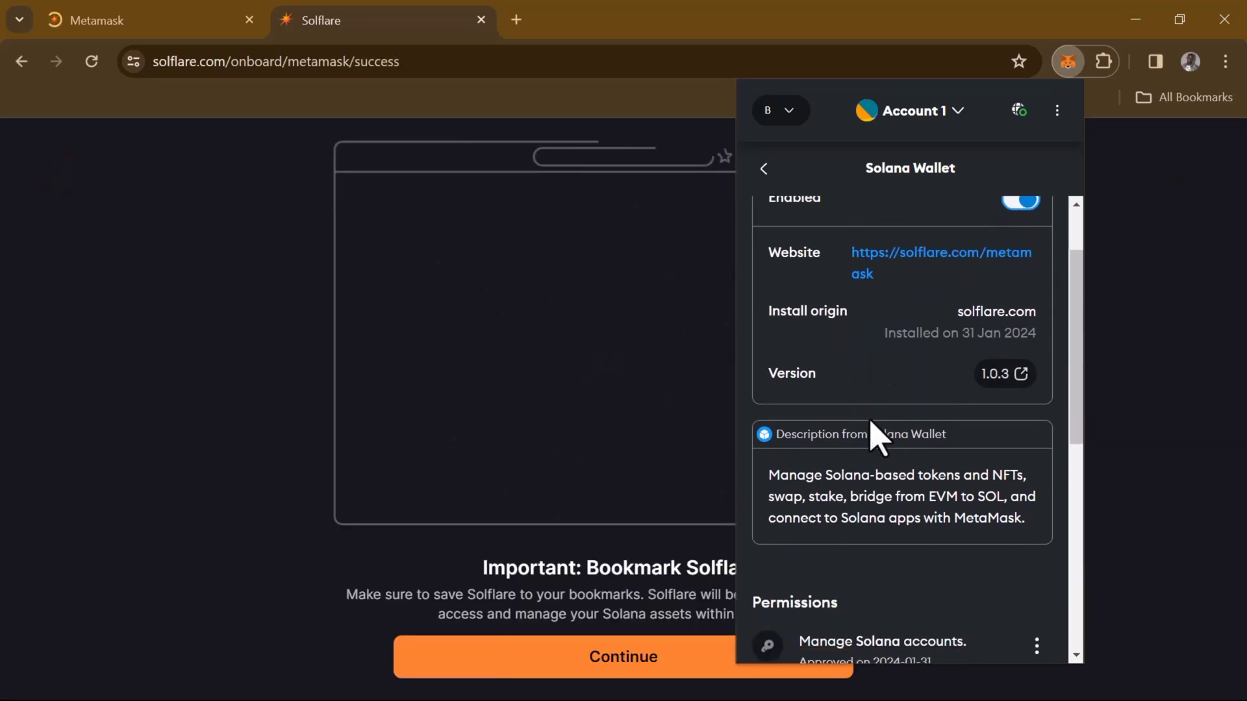
{"action": "scroll", "coordinate": [877, 437], "scroll_direction": "down", "scroll_amount": 4}
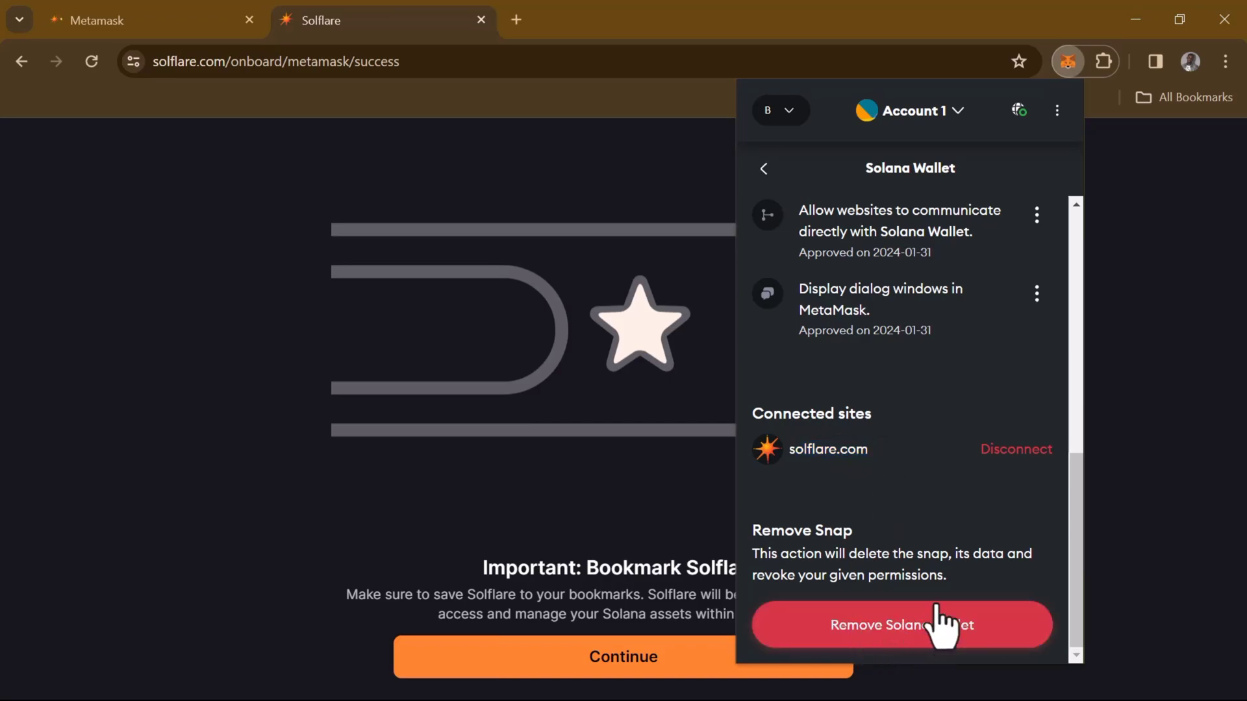
{"action": "scroll", "coordinate": [884, 452], "scroll_direction": "up", "scroll_amount": 10}
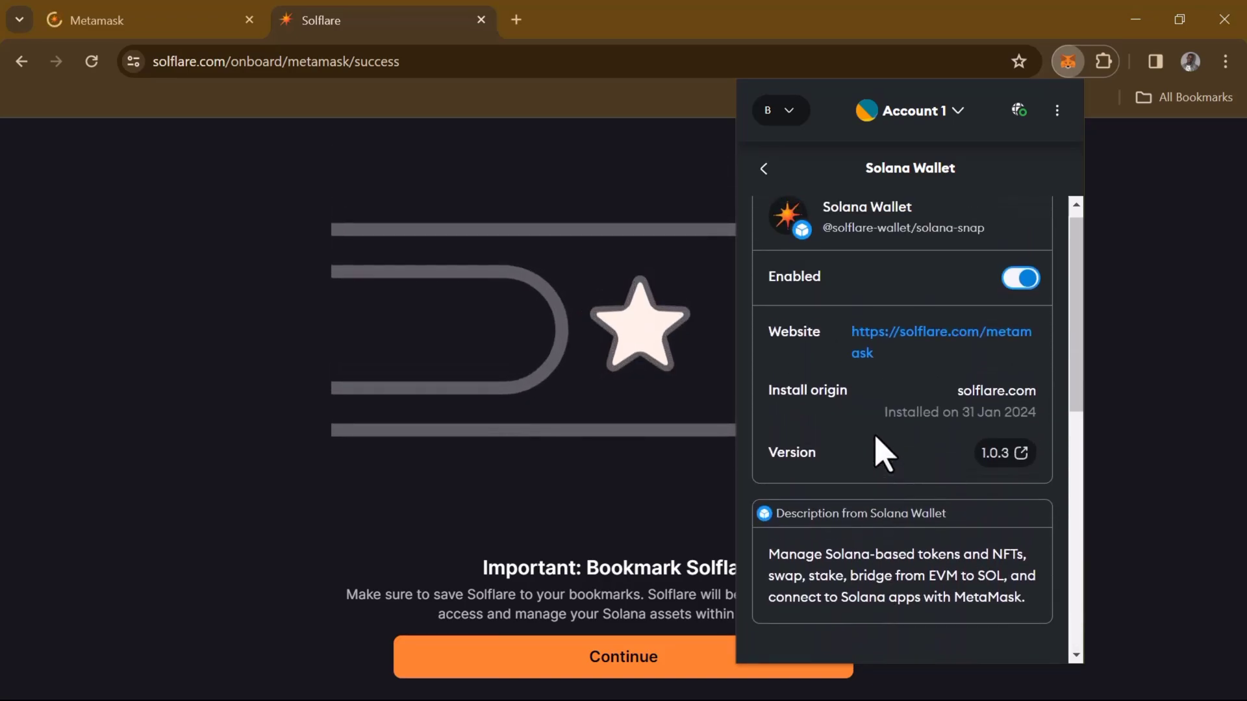